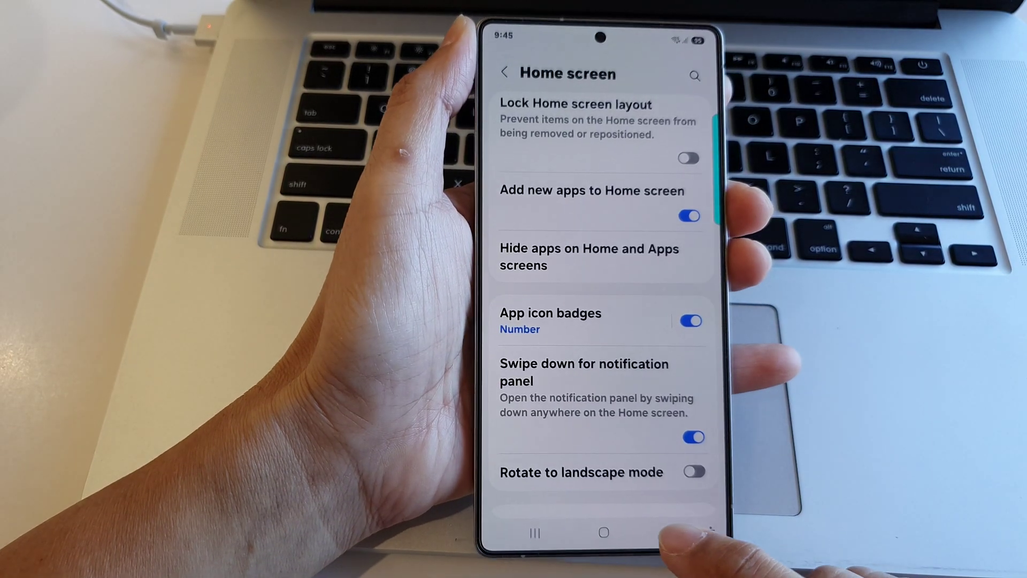
Leave Home screen settings for the home screen with its widgets and app icons
{"action": "left_click", "coordinate": [604, 533]}
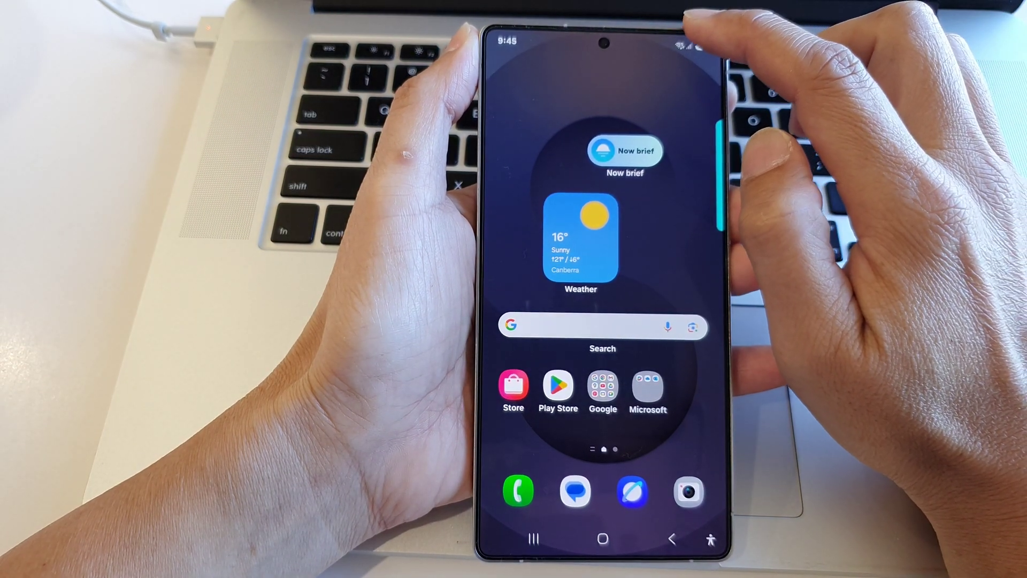
Reopen Settings from the notification shade and go to Home screen settings
{"action": "left_click_drag", "start_coordinate": [682, 49], "coordinate": [682, 241]}
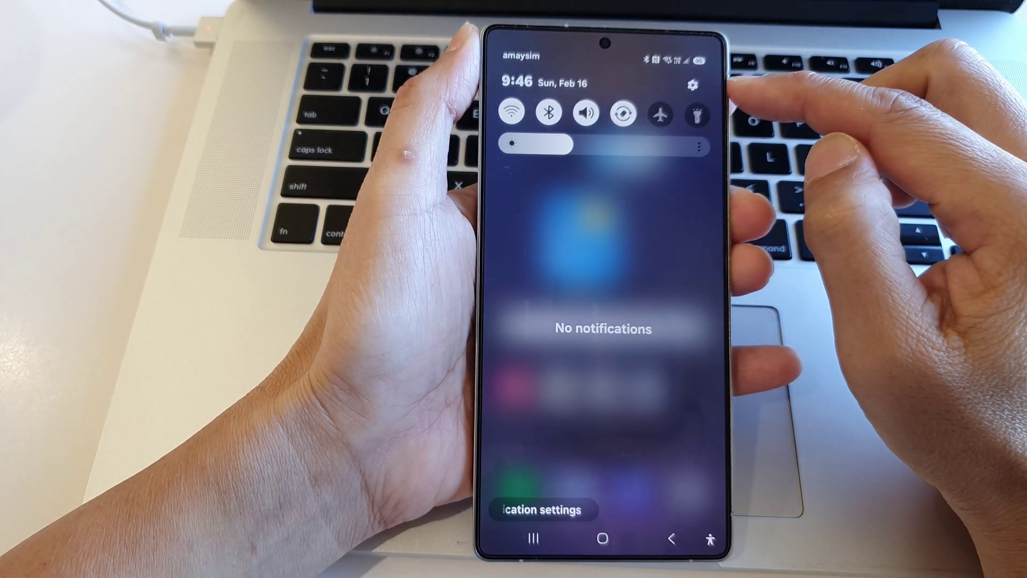
{"action": "left_click", "coordinate": [691, 83]}
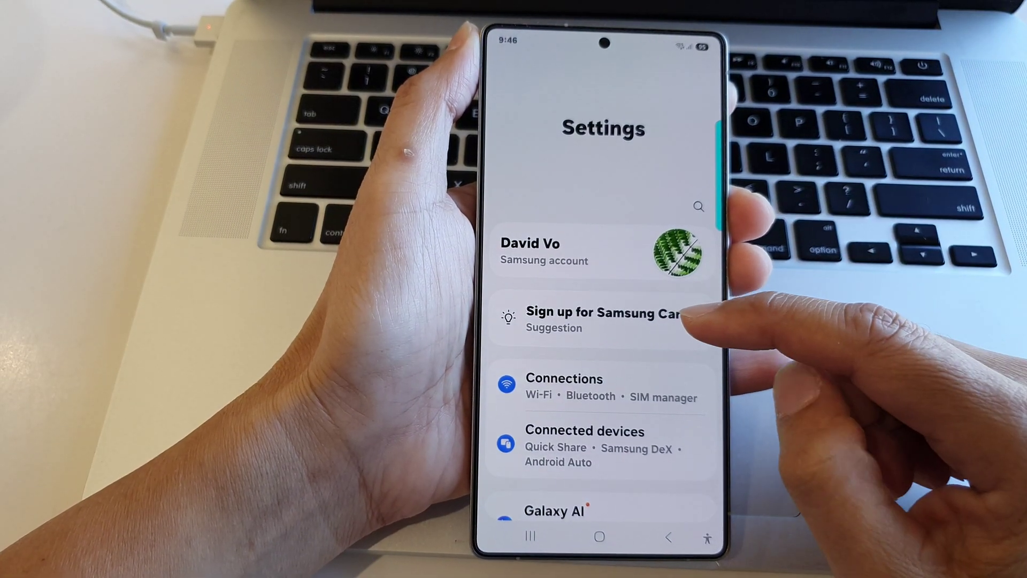
{"action": "scroll", "coordinate": [605, 322], "scroll_direction": "down", "scroll_amount": 3}
{"action": "scroll", "coordinate": [606, 321], "scroll_direction": "down", "scroll_amount": 3}
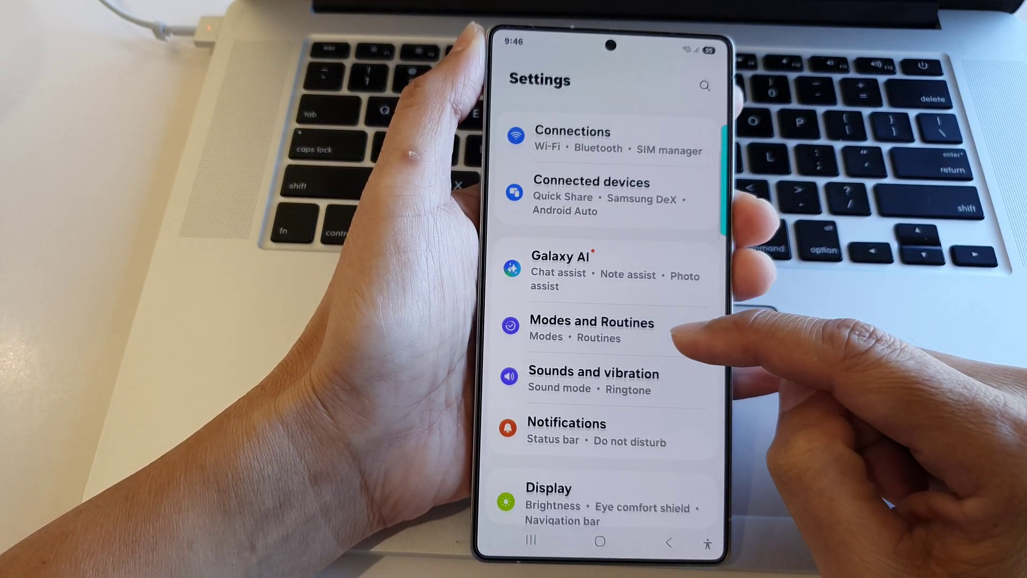
{"action": "scroll", "coordinate": [607, 322], "scroll_direction": "down", "scroll_amount": 3}
{"action": "scroll", "coordinate": [606, 321], "scroll_direction": "down", "scroll_amount": 3}
{"action": "scroll", "coordinate": [606, 322], "scroll_direction": "down", "scroll_amount": 2}
{"action": "scroll", "coordinate": [607, 321], "scroll_direction": "down", "scroll_amount": 2}
{"action": "scroll", "coordinate": [606, 321], "scroll_direction": "down", "scroll_amount": 2}
{"action": "scroll", "coordinate": [606, 321], "scroll_direction": "down", "scroll_amount": 2}
{"action": "scroll", "coordinate": [606, 321], "scroll_direction": "up", "scroll_amount": 2}
{"action": "scroll", "coordinate": [606, 321], "scroll_direction": "up", "scroll_amount": 2}
{"action": "scroll", "coordinate": [606, 321], "scroll_direction": "up", "scroll_amount": 2}
{"action": "left_click", "coordinate": [575, 221]}
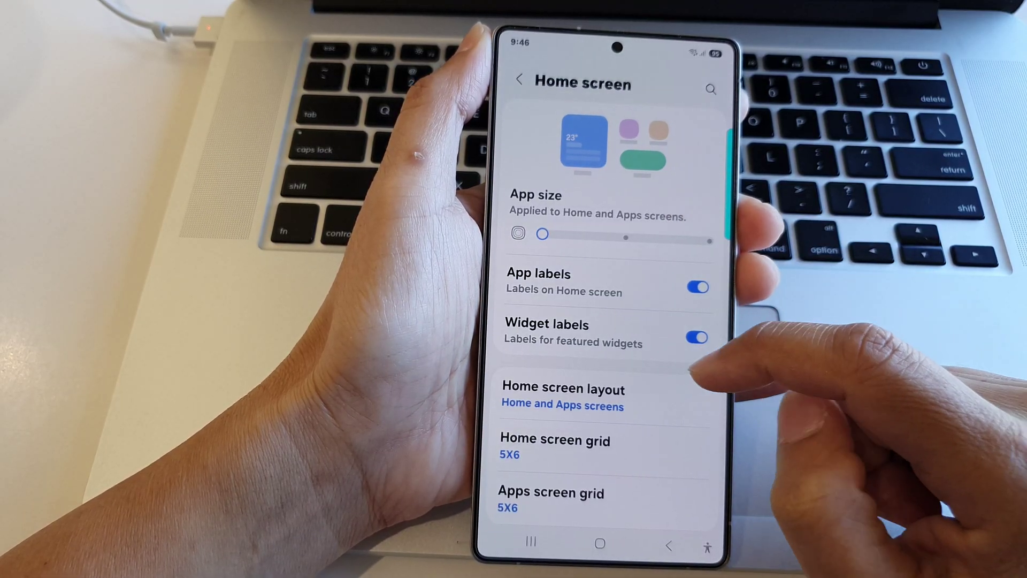
{"action": "scroll", "coordinate": [606, 322], "scroll_direction": "down", "scroll_amount": 2}
{"action": "scroll", "coordinate": [606, 322], "scroll_direction": "down", "scroll_amount": 2}
{"action": "scroll", "coordinate": [606, 322], "scroll_direction": "down", "scroll_amount": 2}
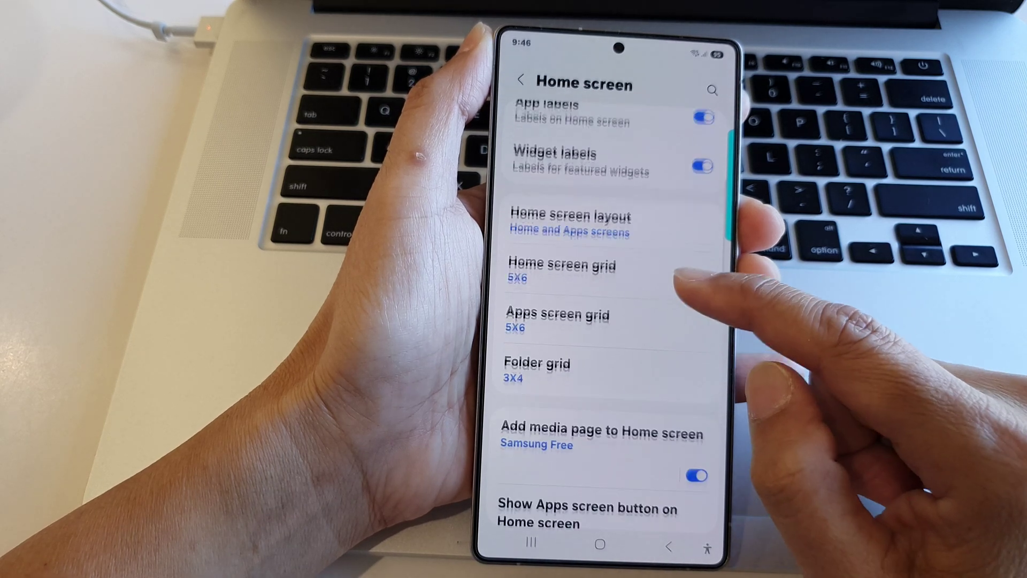
{"action": "scroll", "coordinate": [606, 321], "scroll_direction": "down", "scroll_amount": 2}
{"action": "scroll", "coordinate": [606, 321], "scroll_direction": "down", "scroll_amount": 2}
{"action": "scroll", "coordinate": [607, 321], "scroll_direction": "down", "scroll_amount": 2}
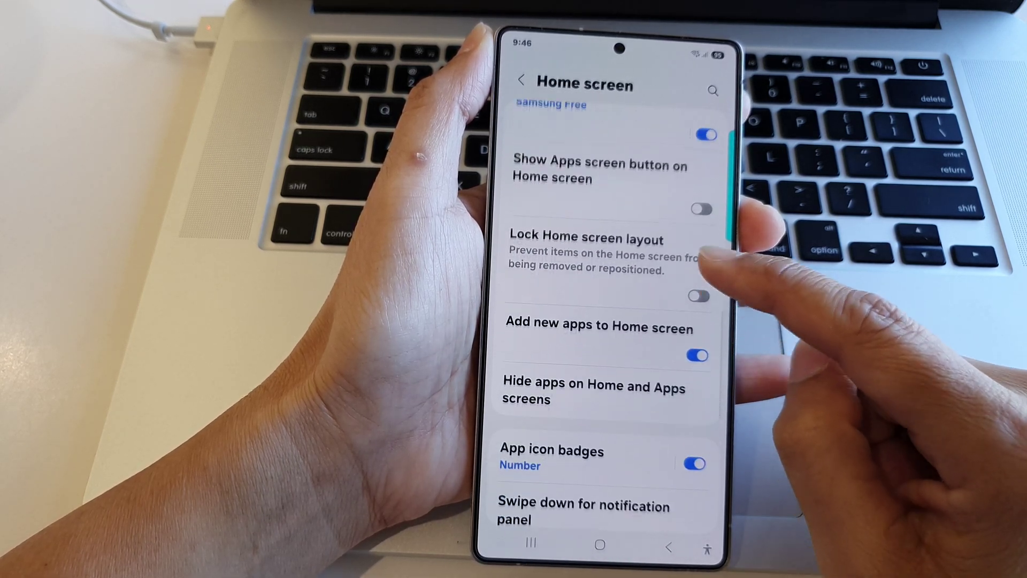
{"action": "scroll", "coordinate": [606, 321], "scroll_direction": "down", "scroll_amount": 1}
{"action": "scroll", "coordinate": [606, 321], "scroll_direction": "down", "scroll_amount": 1}
{"action": "scroll", "coordinate": [606, 321], "scroll_direction": "down", "scroll_amount": 1}
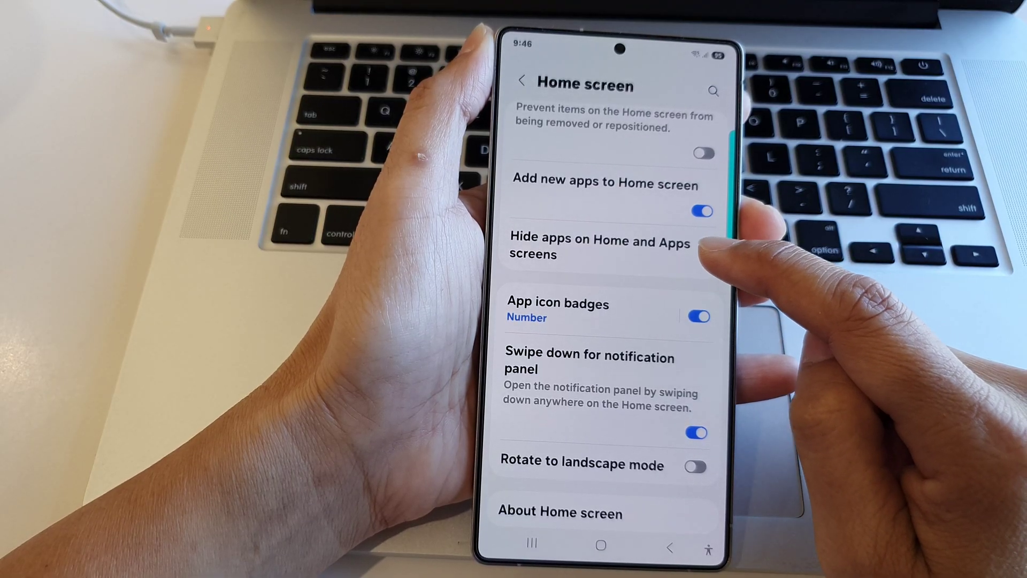
In 'Hide apps on Home and Apps screens', mark DroidCam, Dashlane and Family Link
{"action": "left_click", "coordinate": [602, 247]}
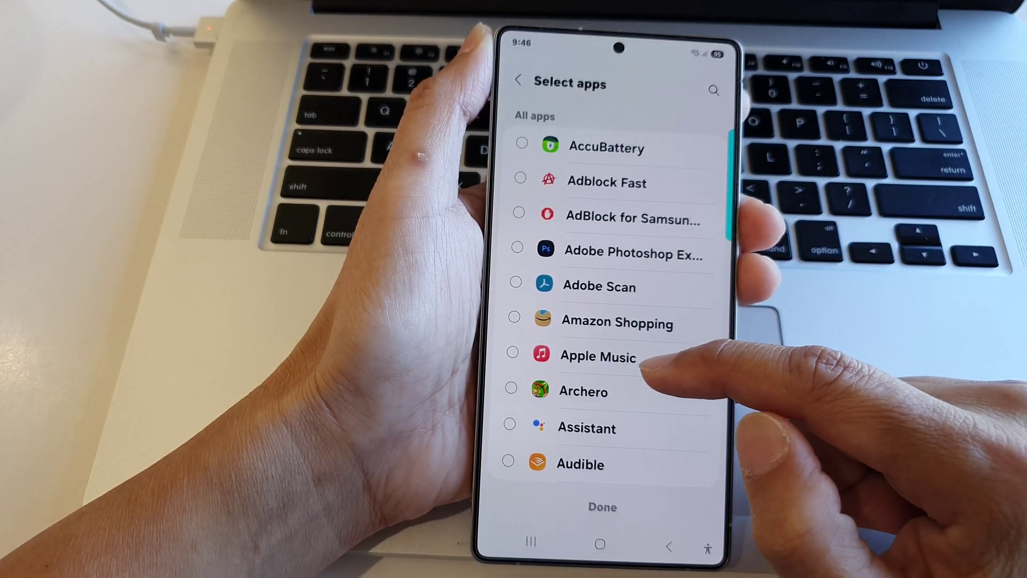
{"action": "scroll", "coordinate": [610, 321], "scroll_direction": "down", "scroll_amount": 5}
{"action": "scroll", "coordinate": [610, 321], "scroll_direction": "down", "scroll_amount": 2}
{"action": "scroll", "coordinate": [651, 321], "scroll_direction": "up", "scroll_amount": 5}
{"action": "scroll", "coordinate": [667, 329], "scroll_direction": "up", "scroll_amount": 3}
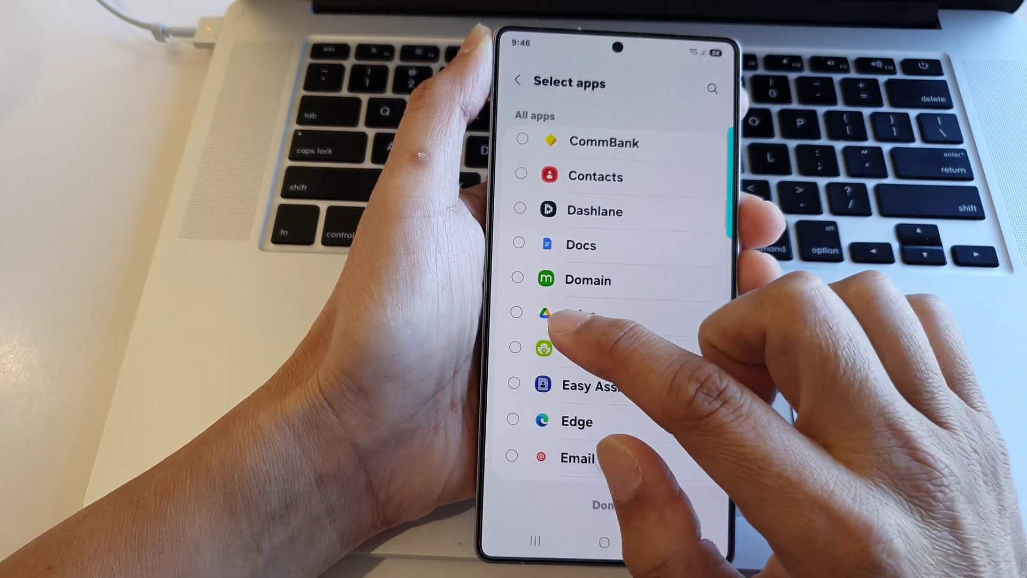
{"action": "left_click", "coordinate": [562, 349]}
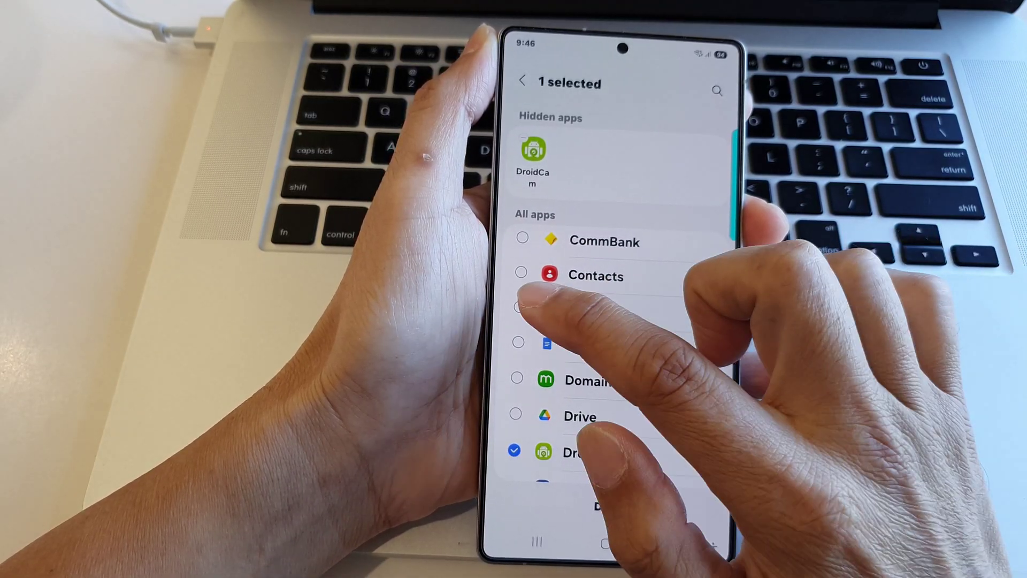
{"action": "left_click", "coordinate": [563, 310]}
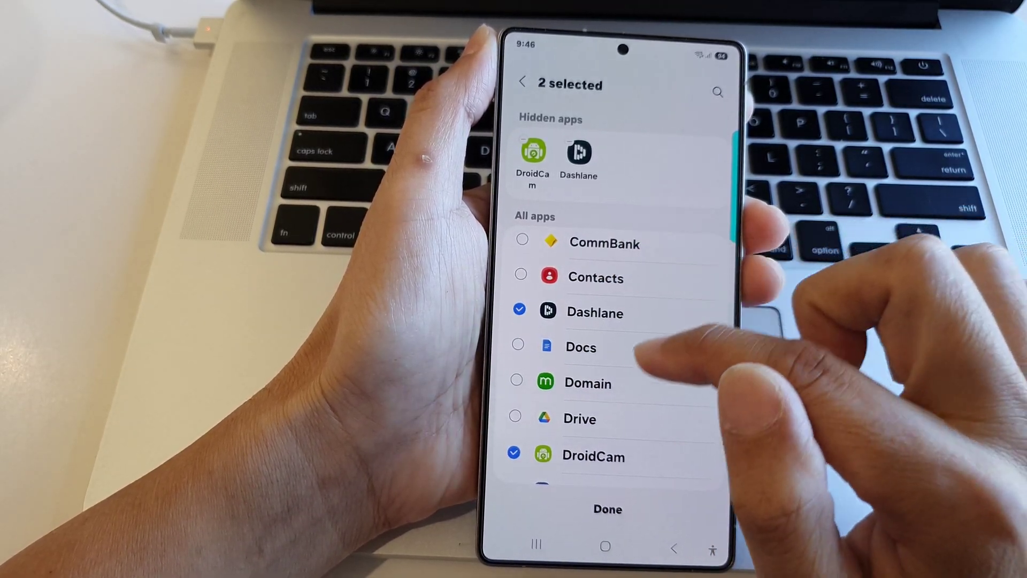
{"action": "scroll", "coordinate": [634, 305], "scroll_direction": "down", "scroll_amount": 4}
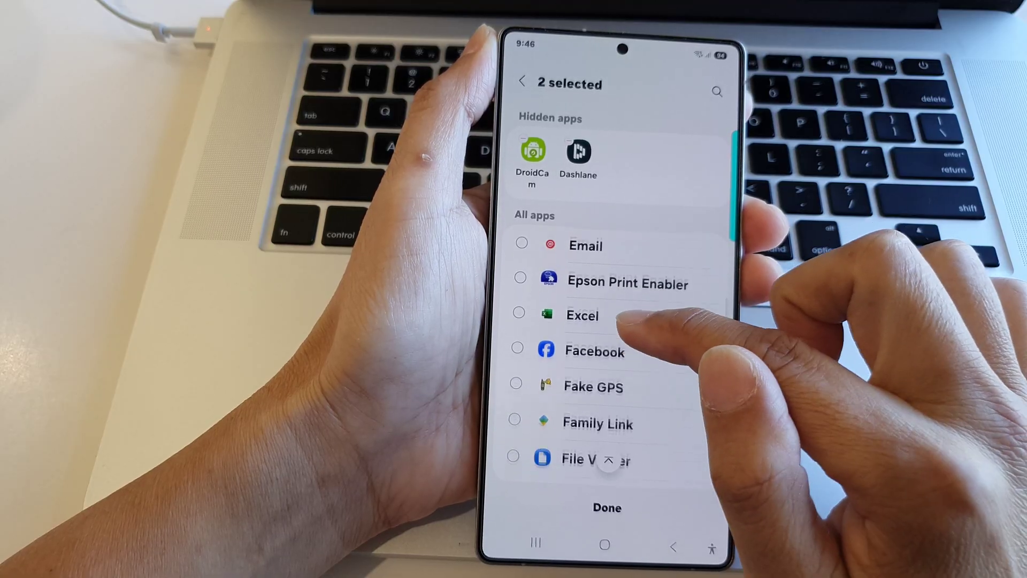
{"action": "scroll", "coordinate": [634, 321], "scroll_direction": "down", "scroll_amount": 2}
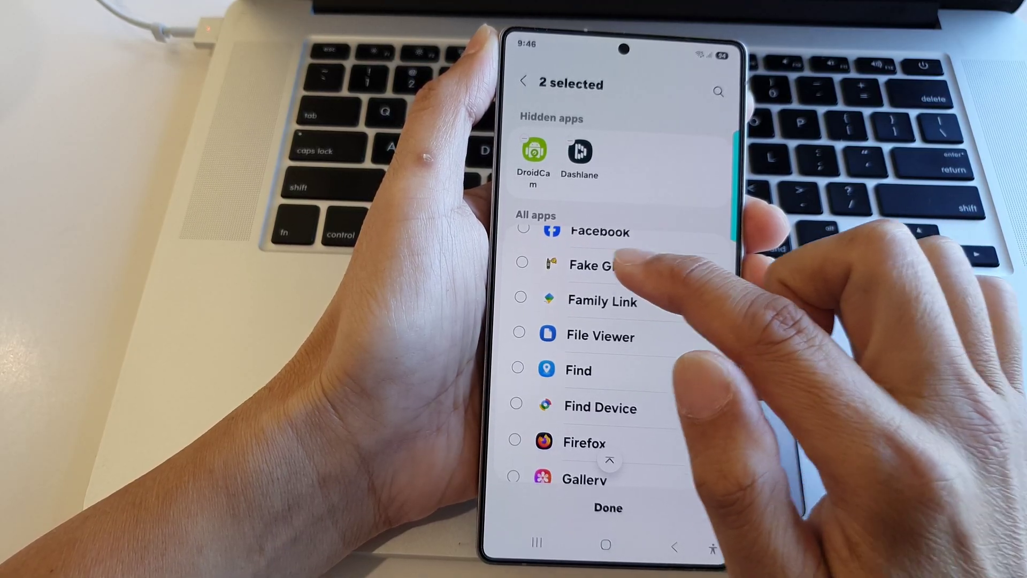
{"action": "left_click", "coordinate": [554, 301]}
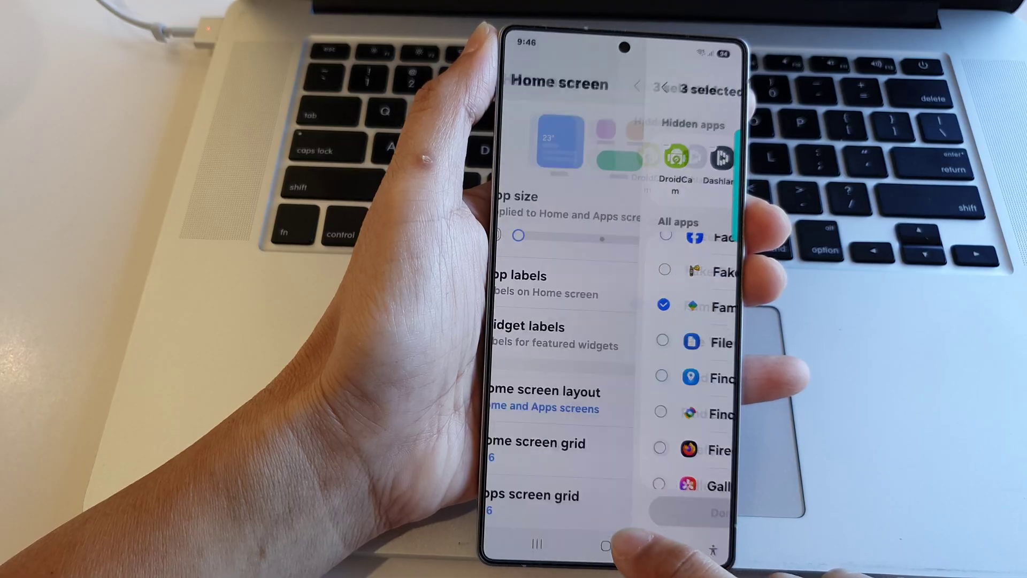
Open the Apps screen and page through it to check the hidden apps are gone
{"action": "left_click", "coordinate": [605, 546]}
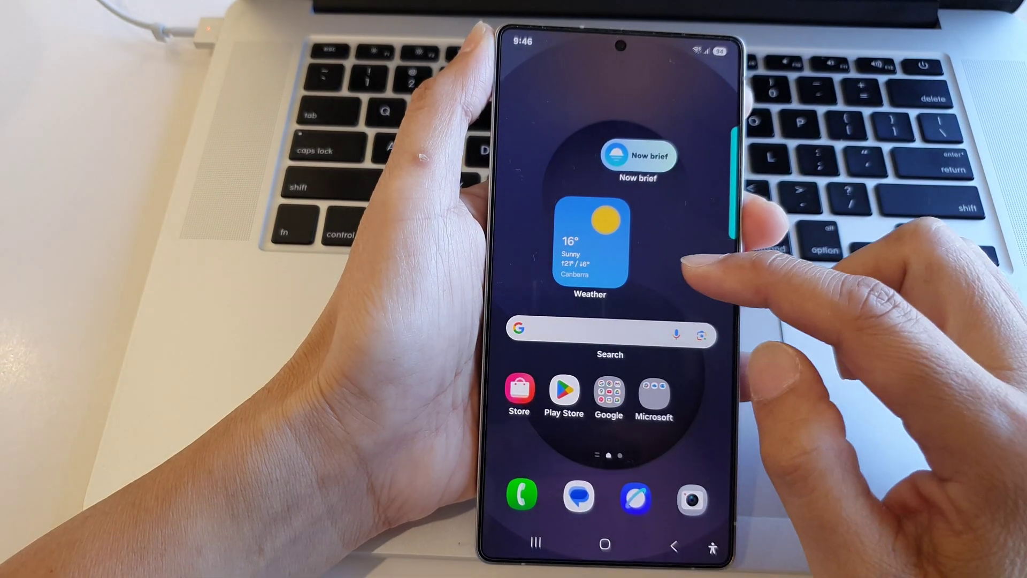
{"action": "left_click_drag", "start_coordinate": [626, 385], "coordinate": [627, 201]}
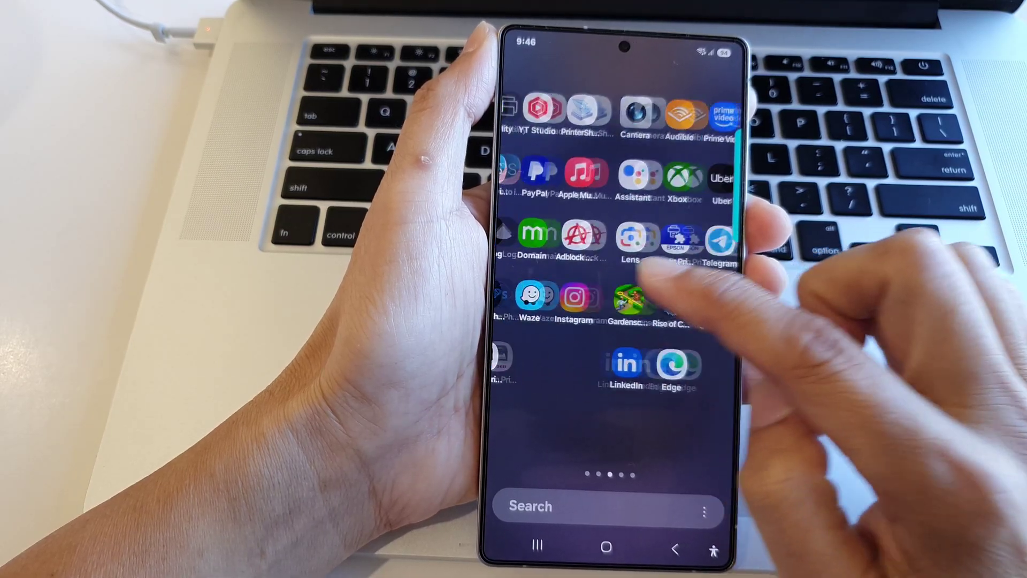
{"action": "mouse_move", "coordinate": [562, 305]}
{"action": "left_mouse_down"}
{"action": "mouse_move", "coordinate": [723, 305]}
{"action": "mouse_move", "coordinate": [546, 314]}
{"action": "left_mouse_up"}
{"action": "mouse_move", "coordinate": [707, 314]}
{"action": "left_mouse_down"}
{"action": "mouse_move", "coordinate": [546, 314]}
{"action": "mouse_move", "coordinate": [722, 313]}
{"action": "left_mouse_up"}
{"action": "left_click_drag", "start_coordinate": [562, 313], "coordinate": [723, 313]}
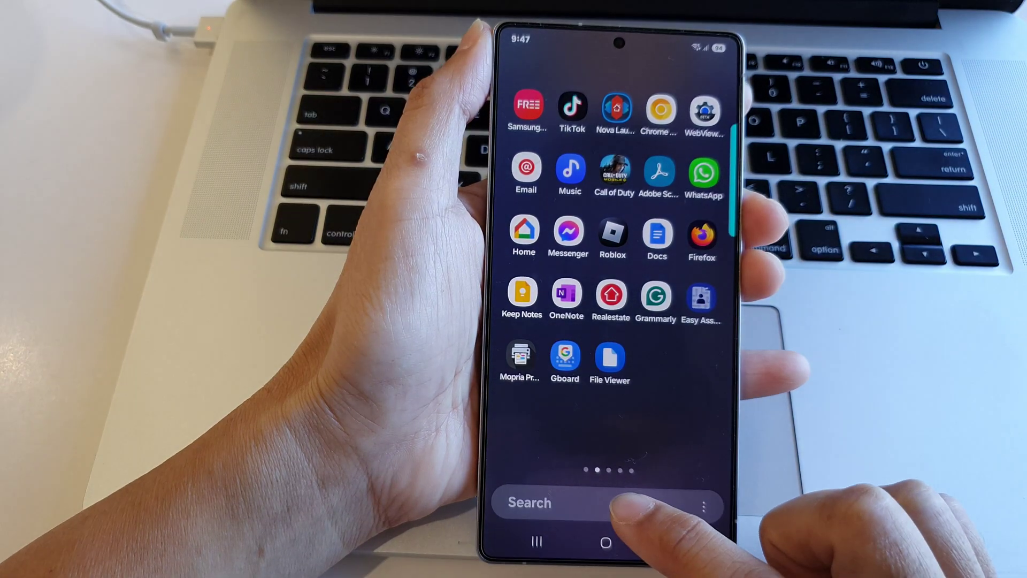
Open app search to look for 'droid' and confirm DroidCam isn't listed
{"action": "left_click", "coordinate": [621, 505]}
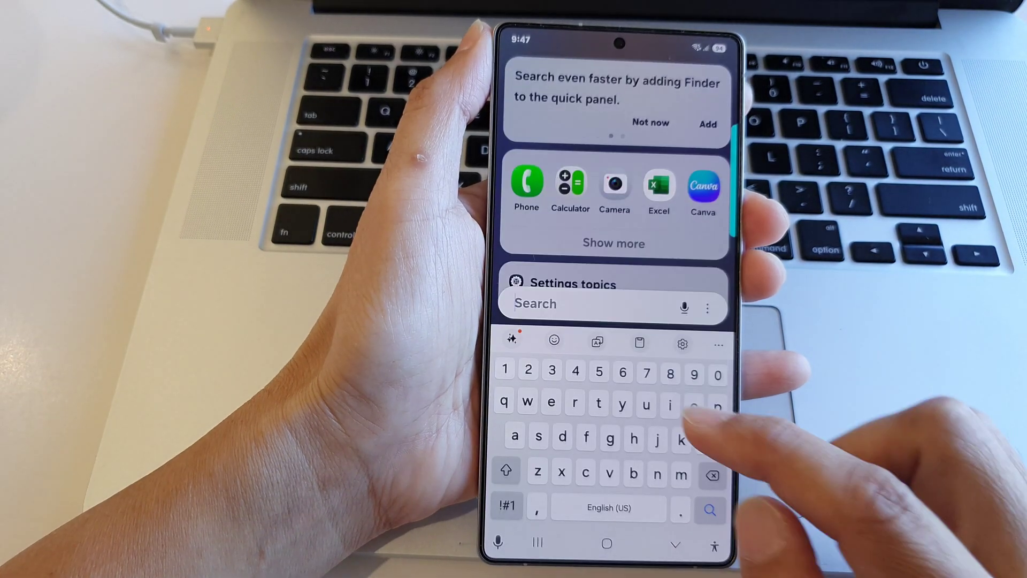
{"action": "type", "text": "droid"}
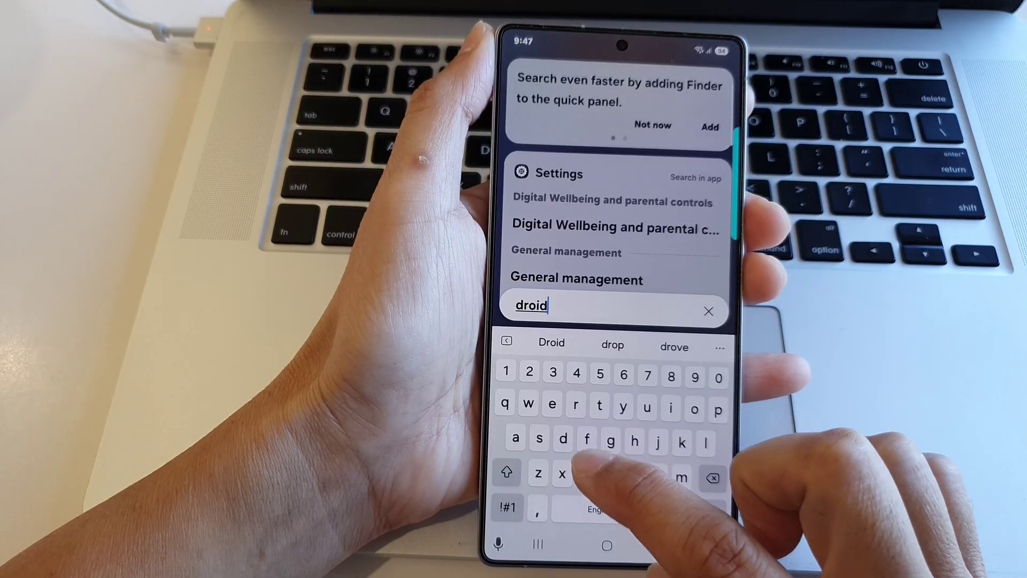
{"action": "type", "text": "ca"}
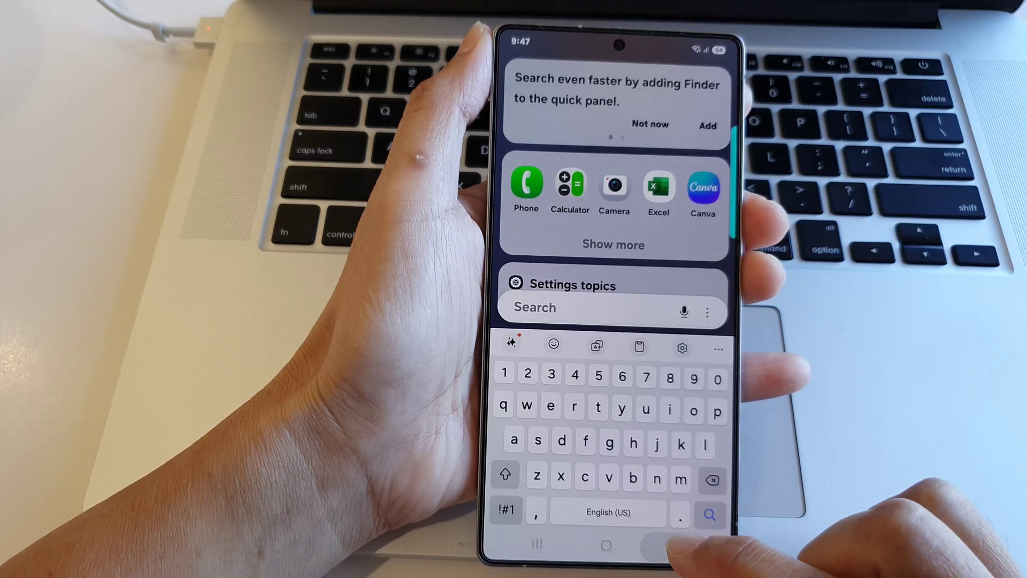
Close the 'droidcam' search back to the Apps screen, then go to the home screen
{"action": "left_click", "coordinate": [676, 547]}
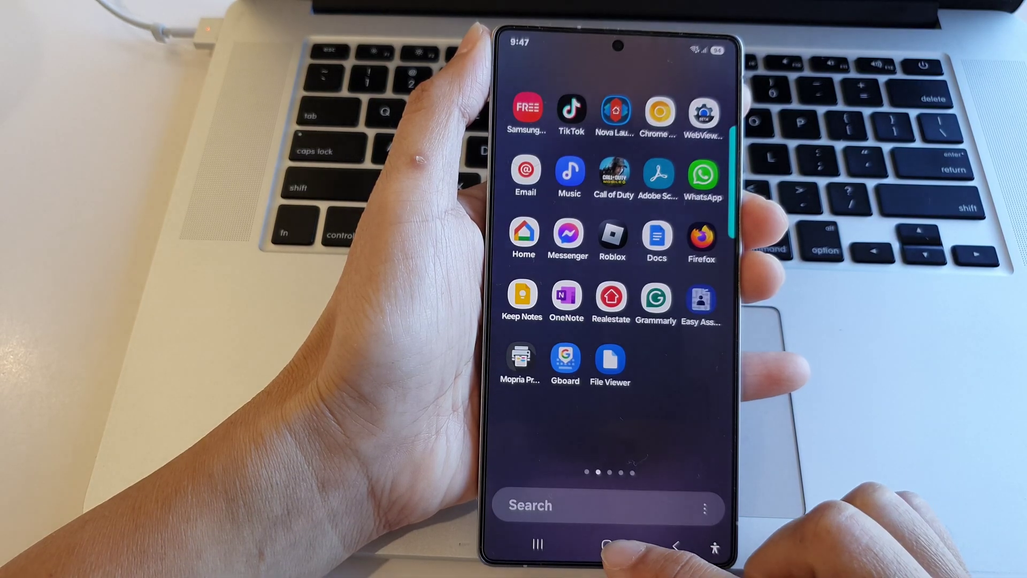
{"action": "left_click", "coordinate": [607, 546]}
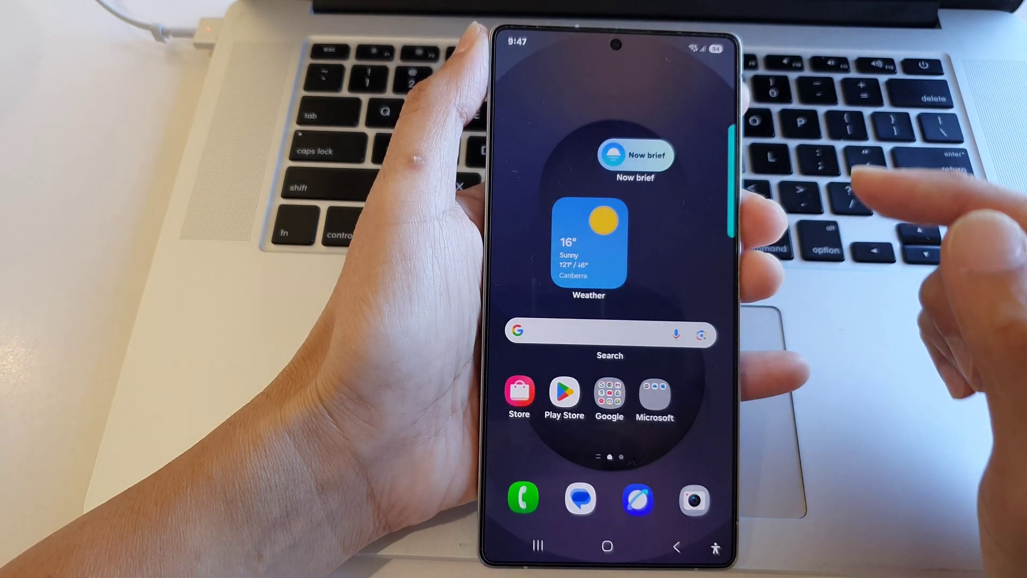